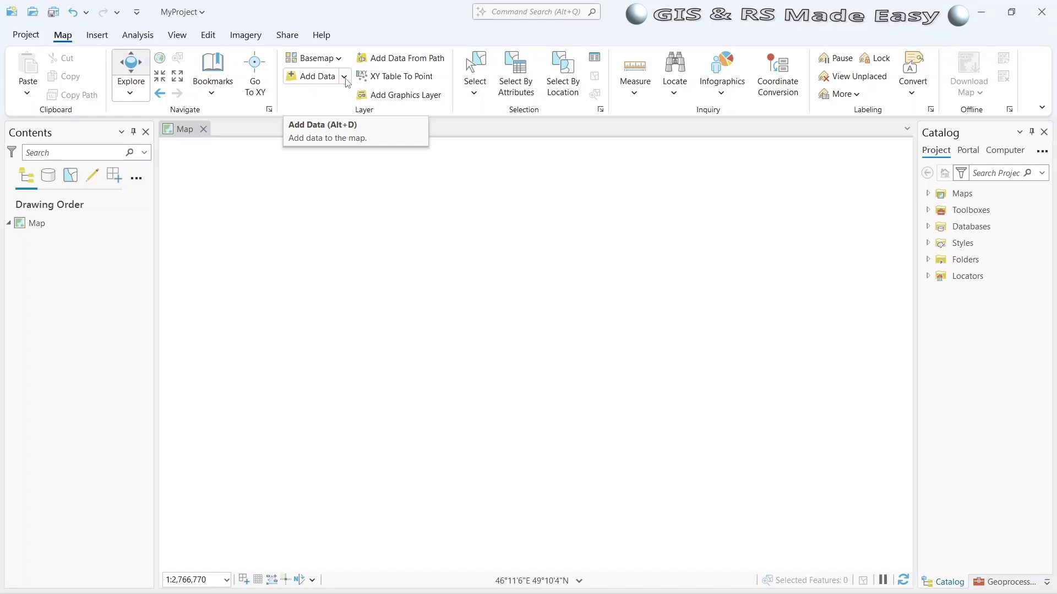
Add the OpenStreetMap tile service to the map from its pasted URL path.
{"action": "left_click", "coordinate": [345, 77]}
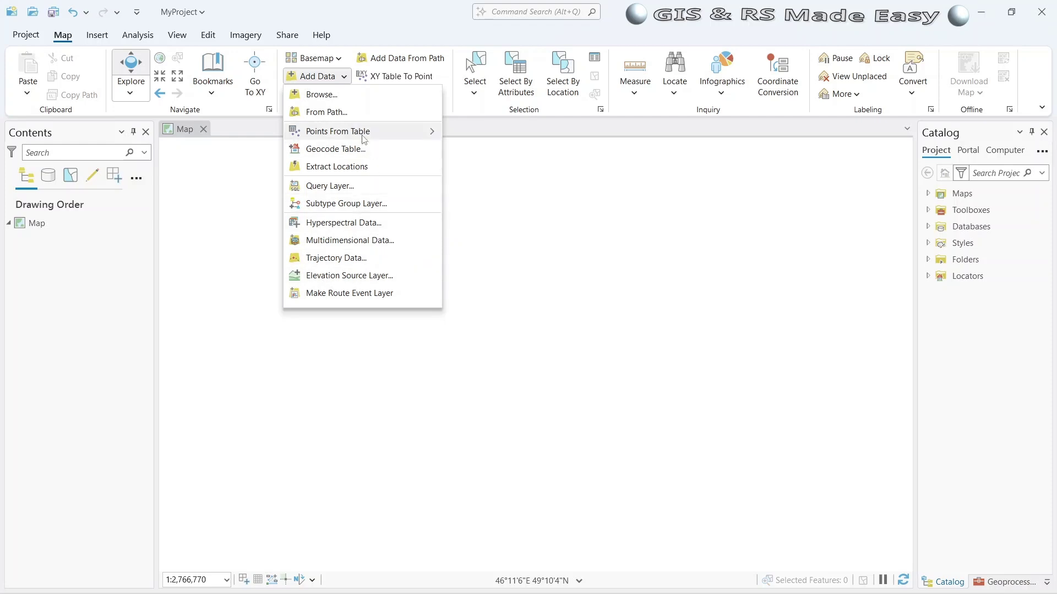
{"action": "mouse_move", "coordinate": [342, 131]}
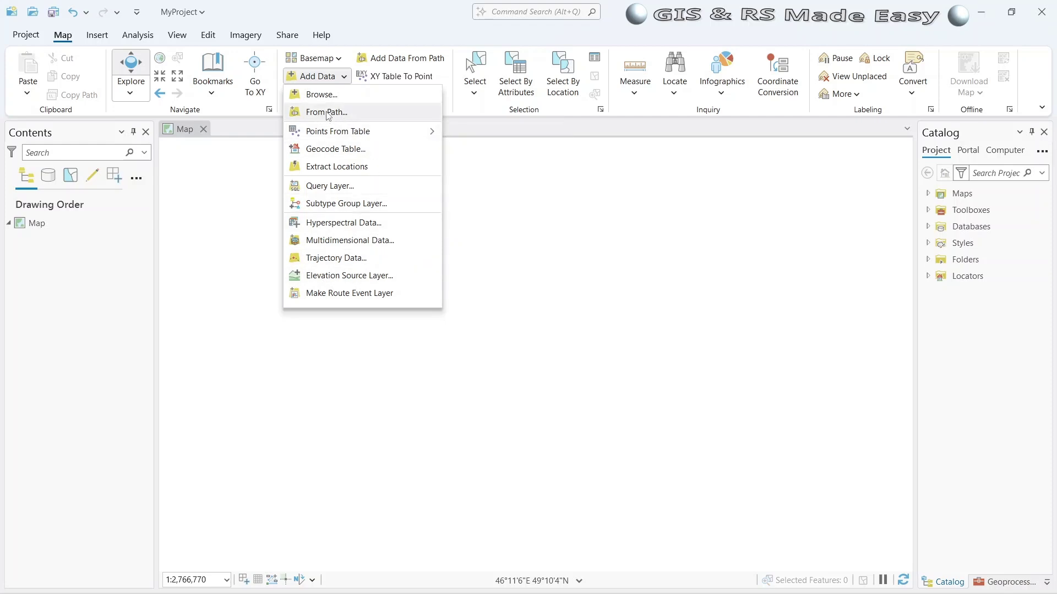
{"action": "left_click", "coordinate": [352, 113]}
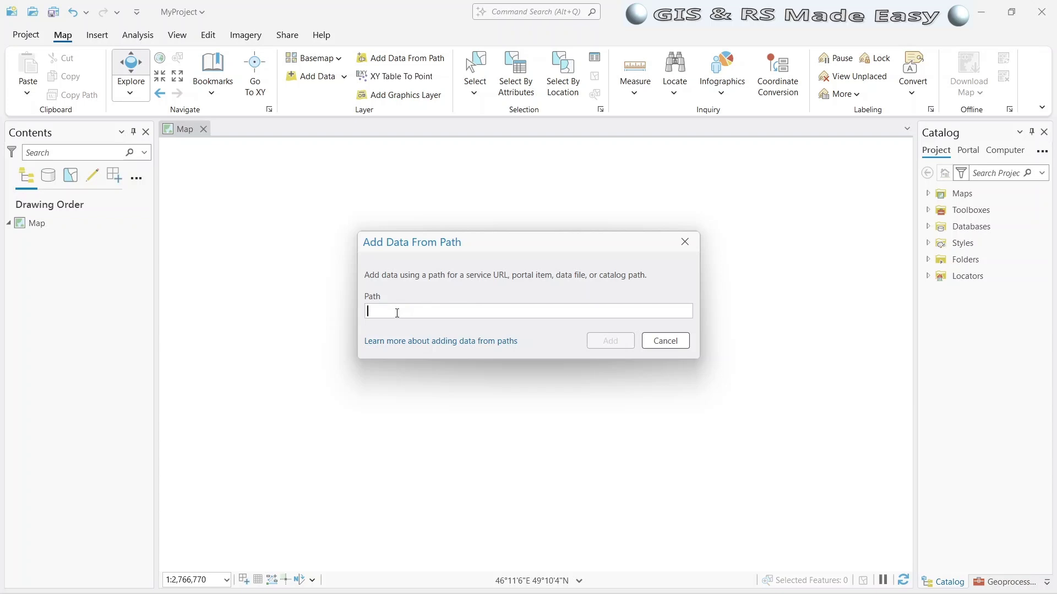
{"action": "type", "text": "http://tile.openstreetmap.org/{z}/{x}/{y}.png"}
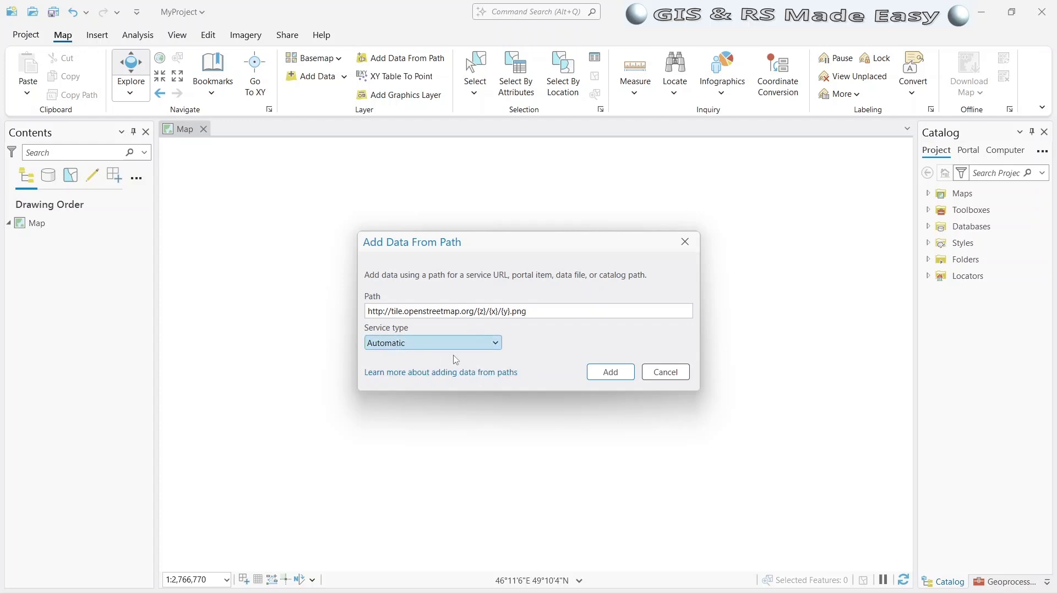
{"action": "left_click", "coordinate": [609, 373]}
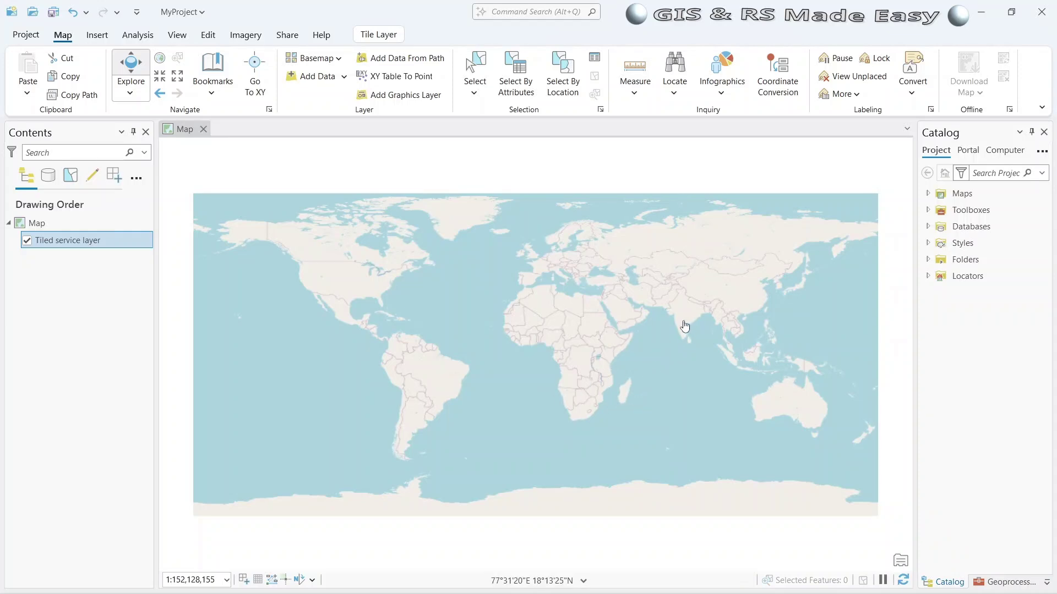
Rename the 'Tiled service layer' in Contents to 'Open Street Map'.
{"action": "right_click", "coordinate": [69, 245]}
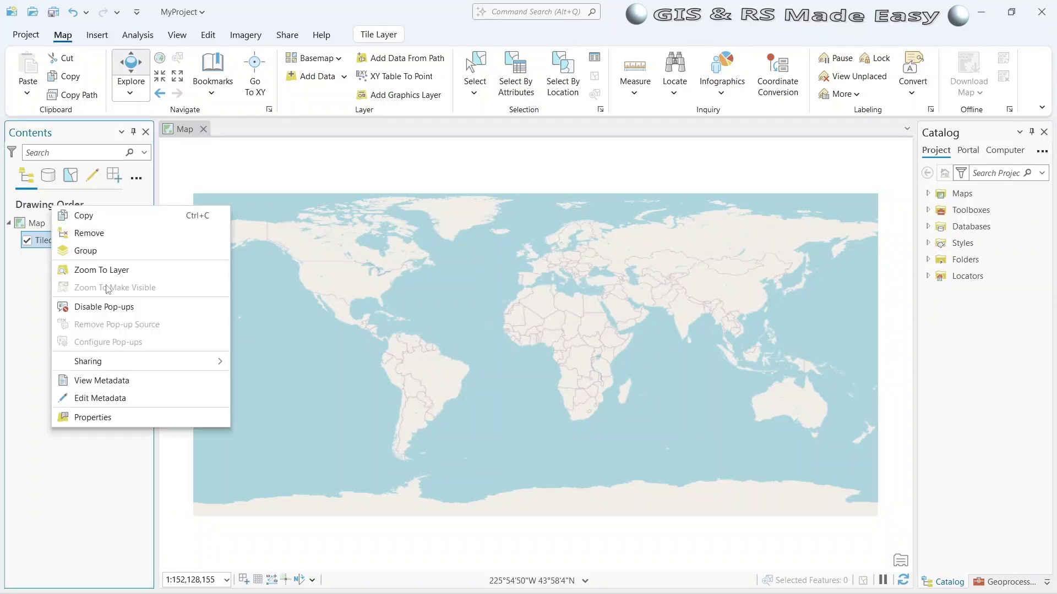
{"action": "left_click", "coordinate": [44, 241]}
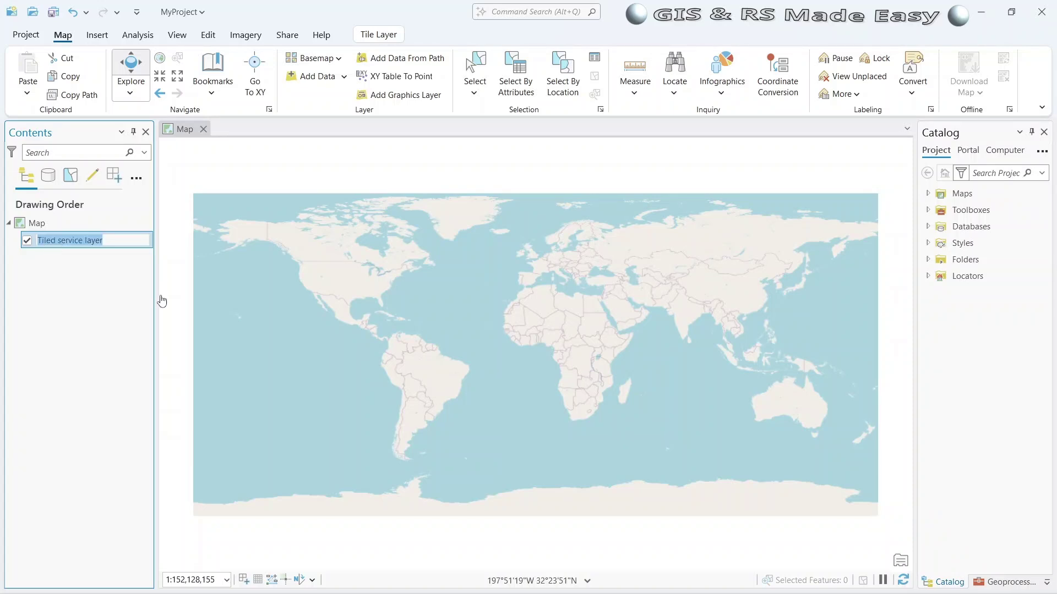
{"action": "type", "text": "Open Street M"}
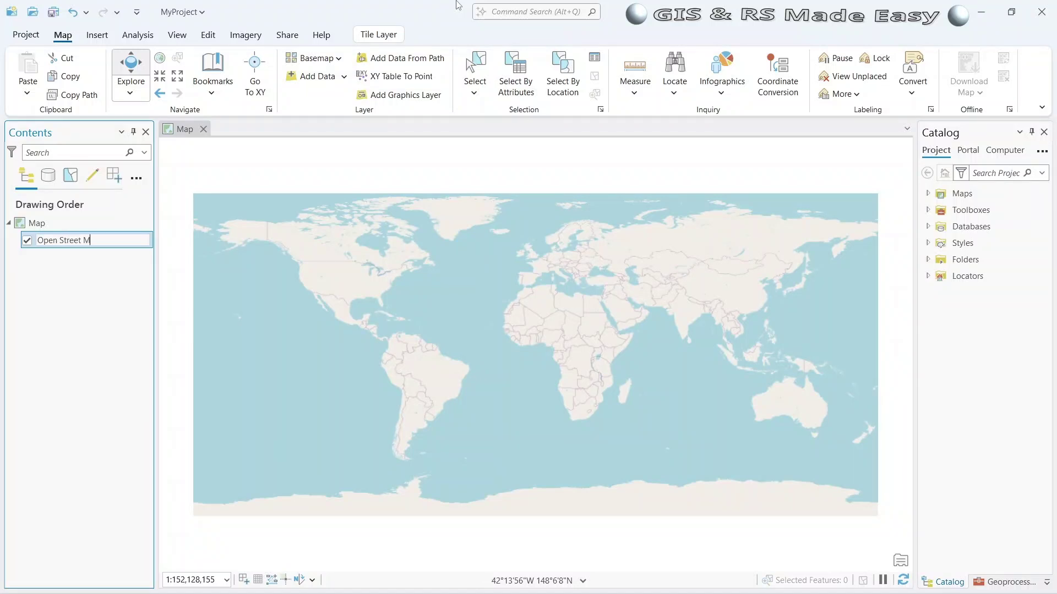
{"action": "key", "text": "Return"}
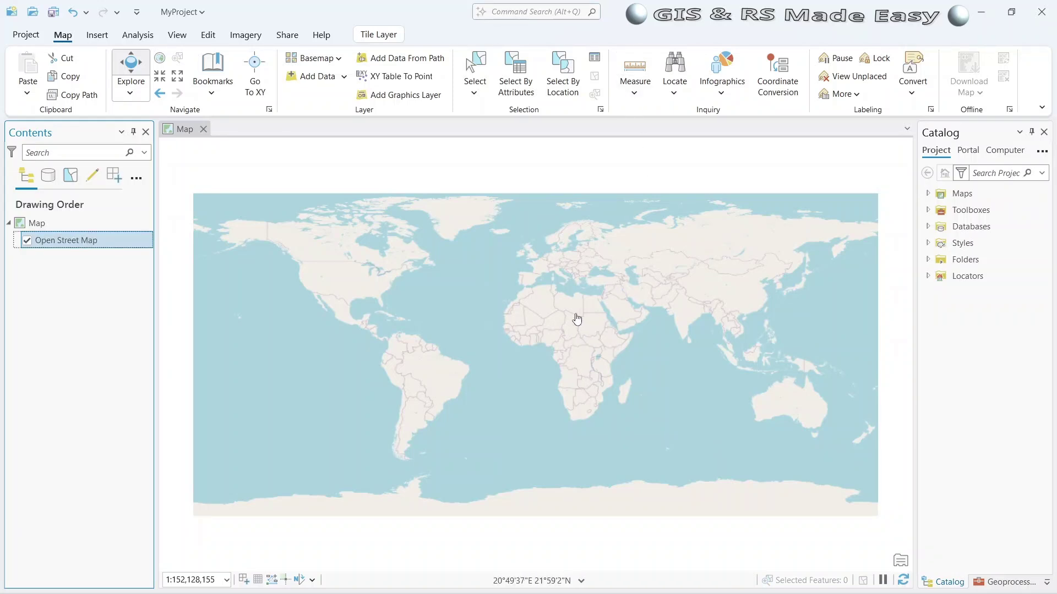
Zoom toward Wadi Fira, then turn off the Open Street Map layer's visibility.
{"action": "scroll", "coordinate": [577, 319], "scroll_direction": "up", "scroll_amount": 4}
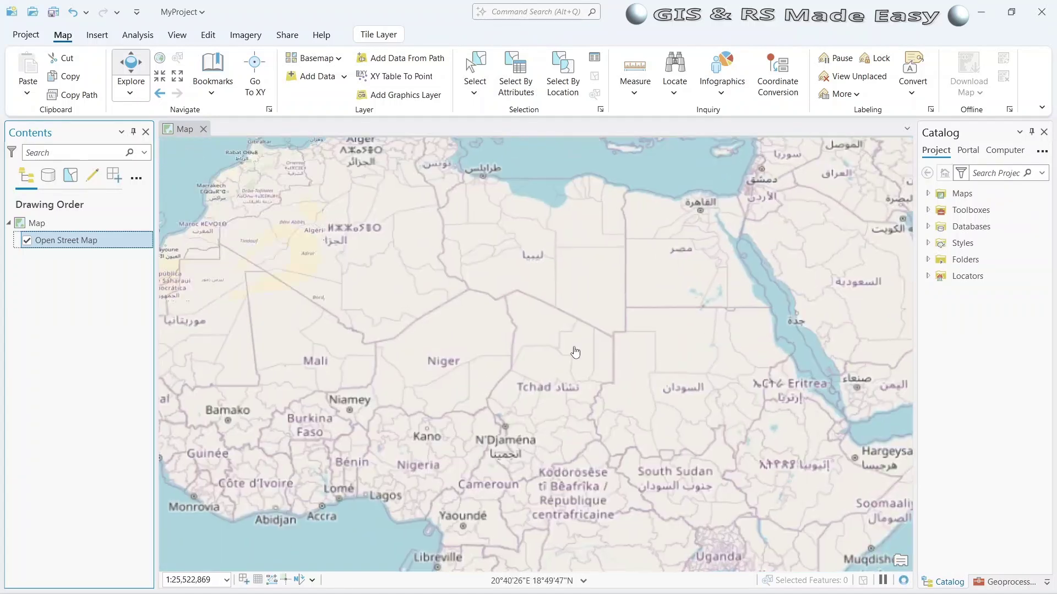
{"action": "scroll", "coordinate": [575, 352], "scroll_direction": "up", "scroll_amount": 2}
{"action": "scroll", "coordinate": [550, 380], "scroll_direction": "up", "scroll_amount": 2}
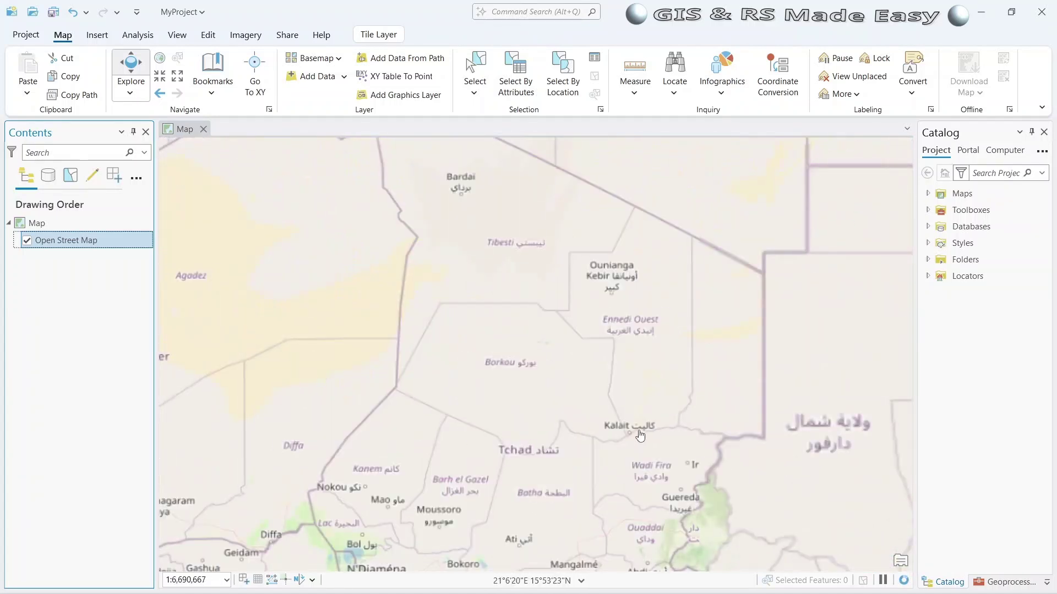
{"action": "left_click_drag", "start_coordinate": [733, 385], "coordinate": [601, 358]}
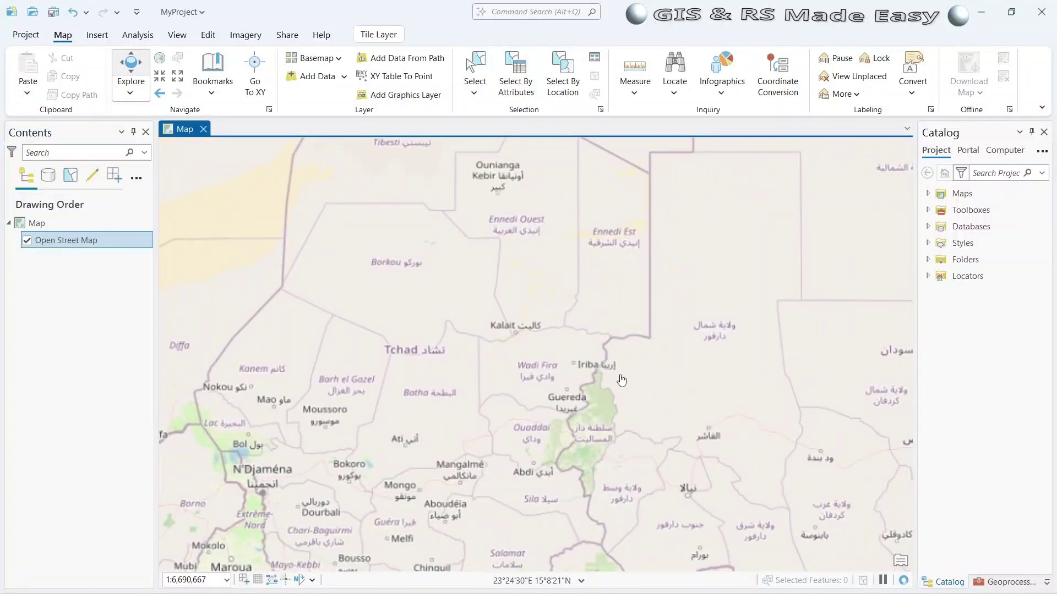
{"action": "scroll", "coordinate": [550, 363], "scroll_direction": "up", "scroll_amount": 2}
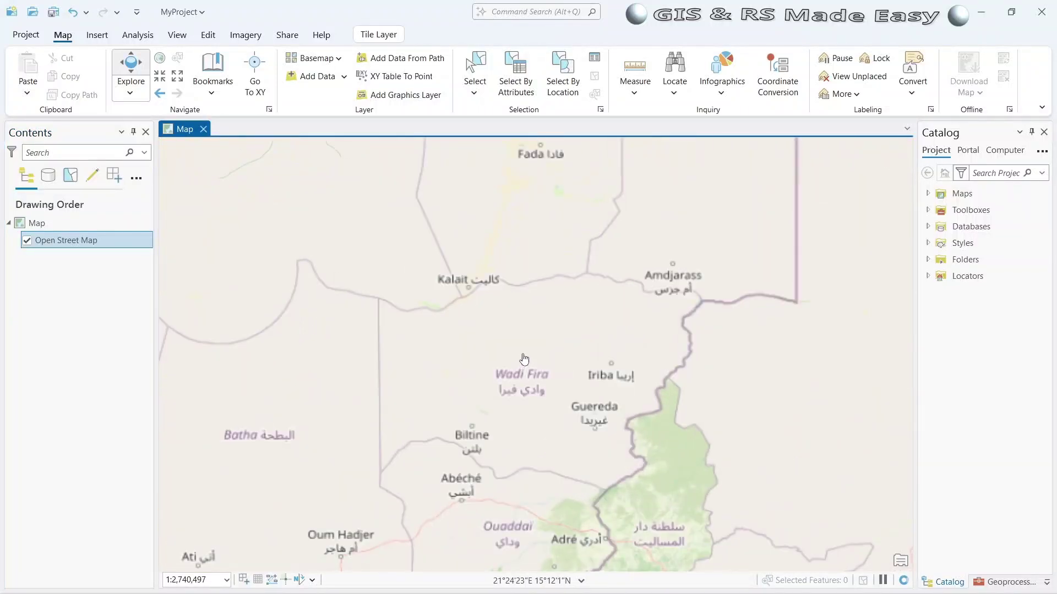
{"action": "scroll", "coordinate": [527, 363], "scroll_direction": "up", "scroll_amount": 2}
{"action": "scroll", "coordinate": [550, 396], "scroll_direction": "up", "scroll_amount": 1}
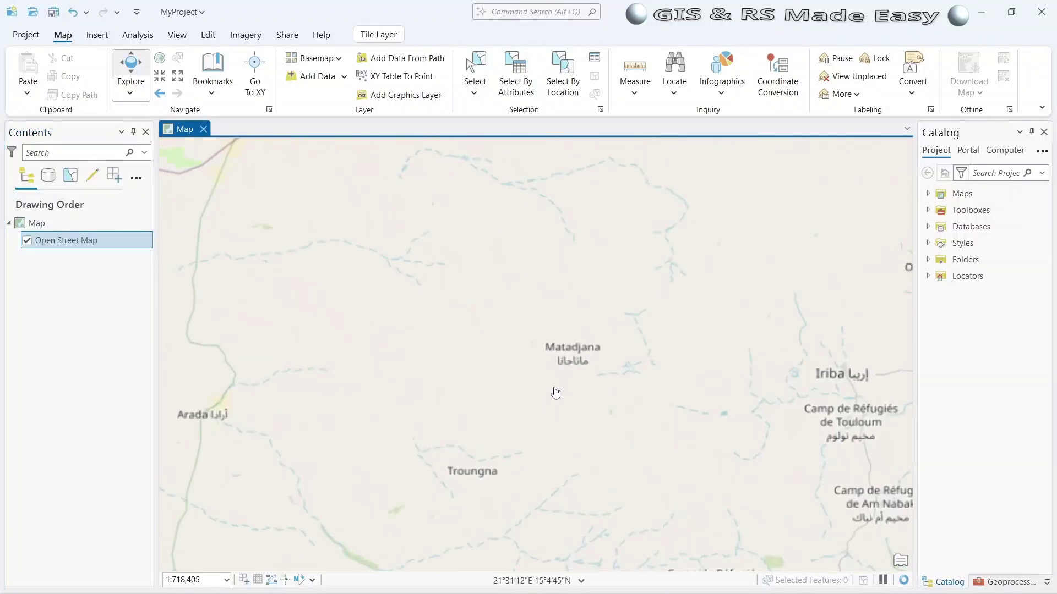
{"action": "scroll", "coordinate": [640, 355], "scroll_direction": "down", "scroll_amount": 5}
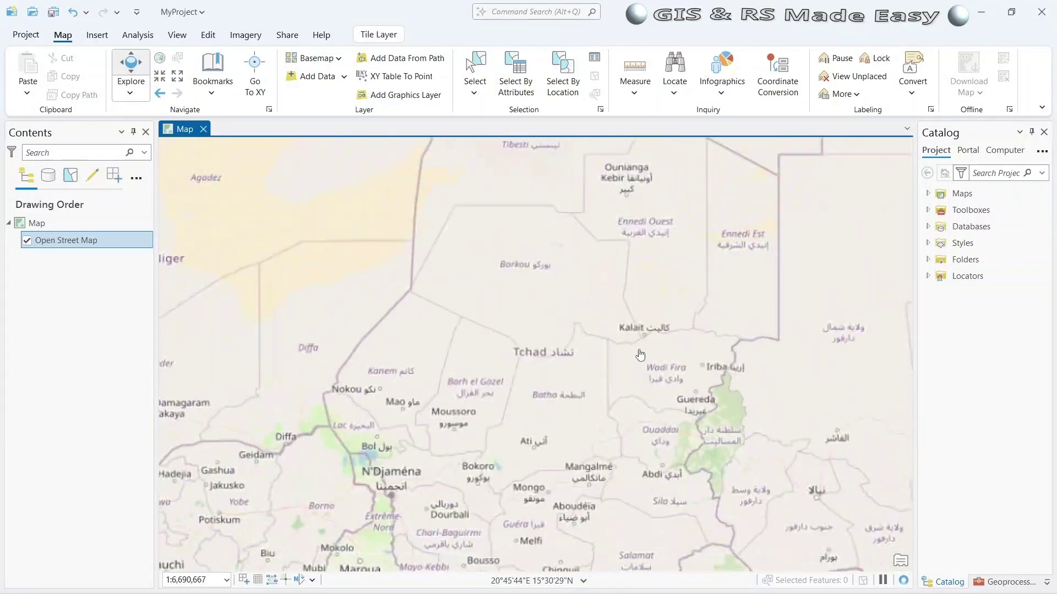
{"action": "scroll", "coordinate": [640, 355], "scroll_direction": "down", "scroll_amount": 5}
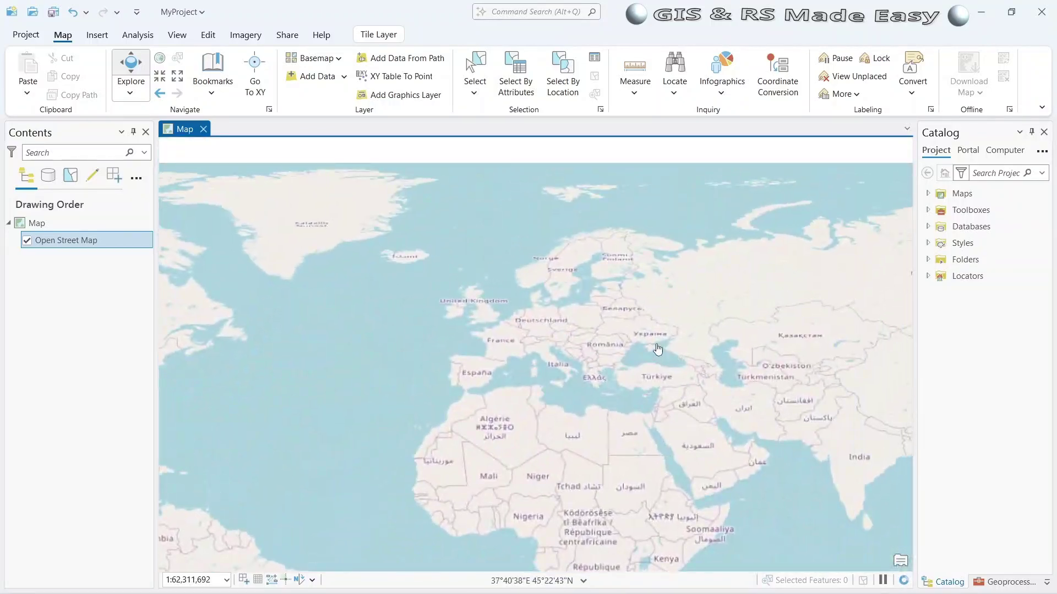
{"action": "scroll", "coordinate": [657, 348], "scroll_direction": "up", "scroll_amount": 6}
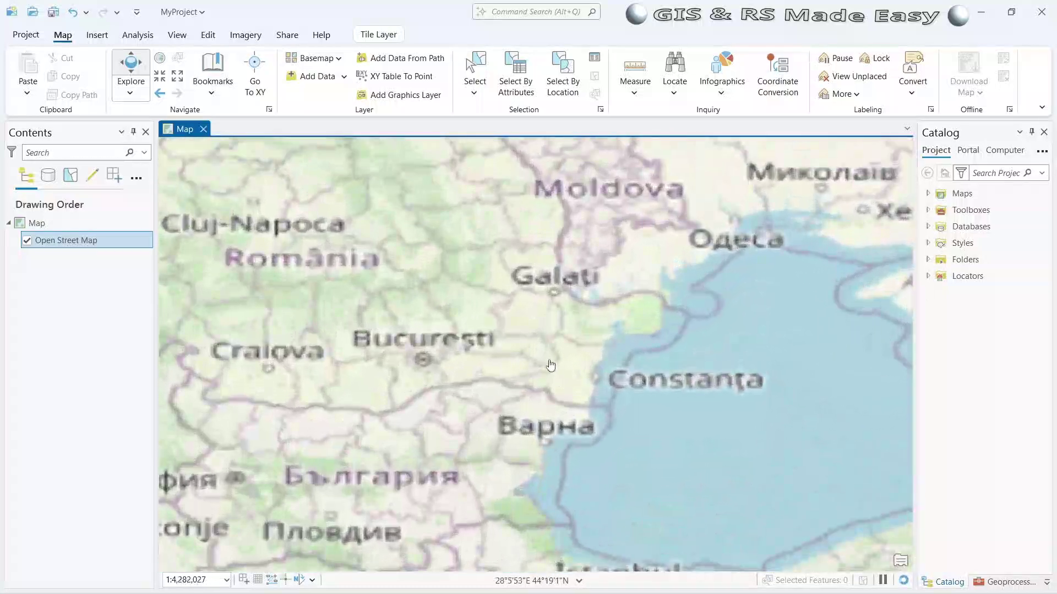
{"action": "scroll", "coordinate": [551, 365], "scroll_direction": "up", "scroll_amount": 2}
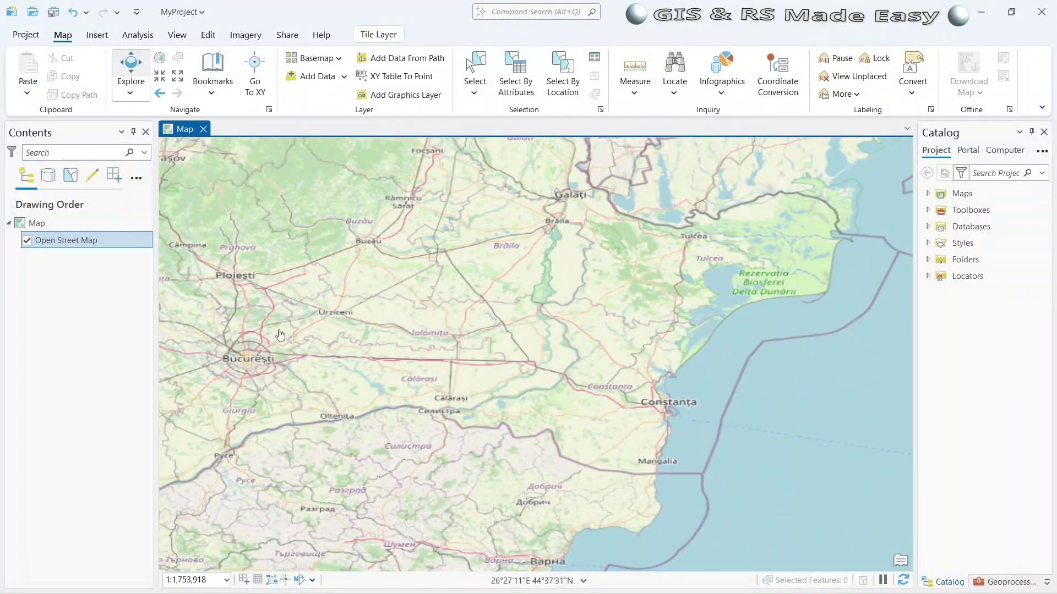
{"action": "left_click", "coordinate": [27, 240]}
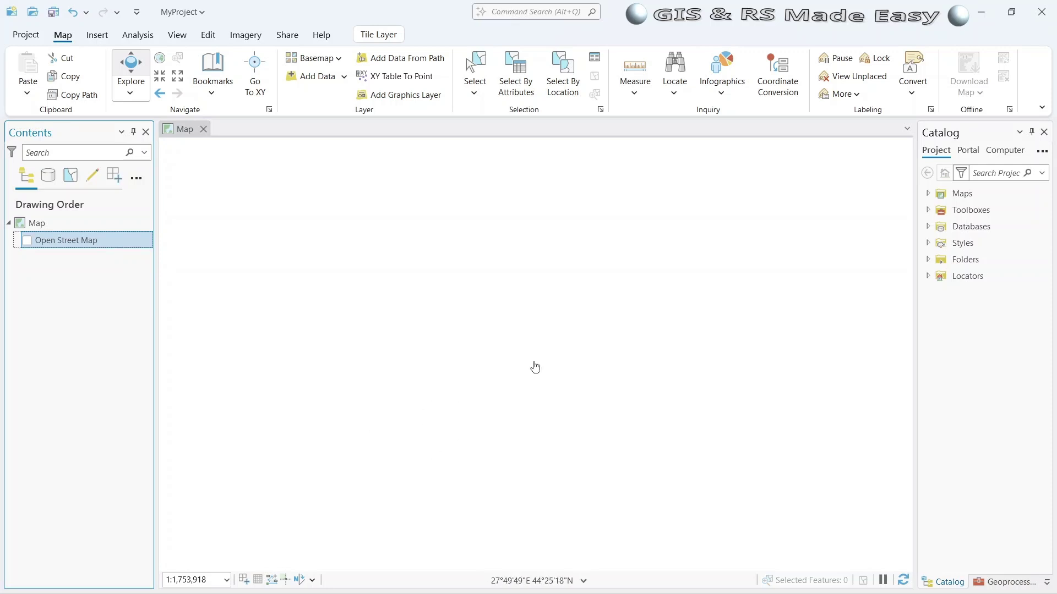
Add the USGS Imagery Topo tile service to the map from its pasted URL.
{"action": "left_click", "coordinate": [345, 79]}
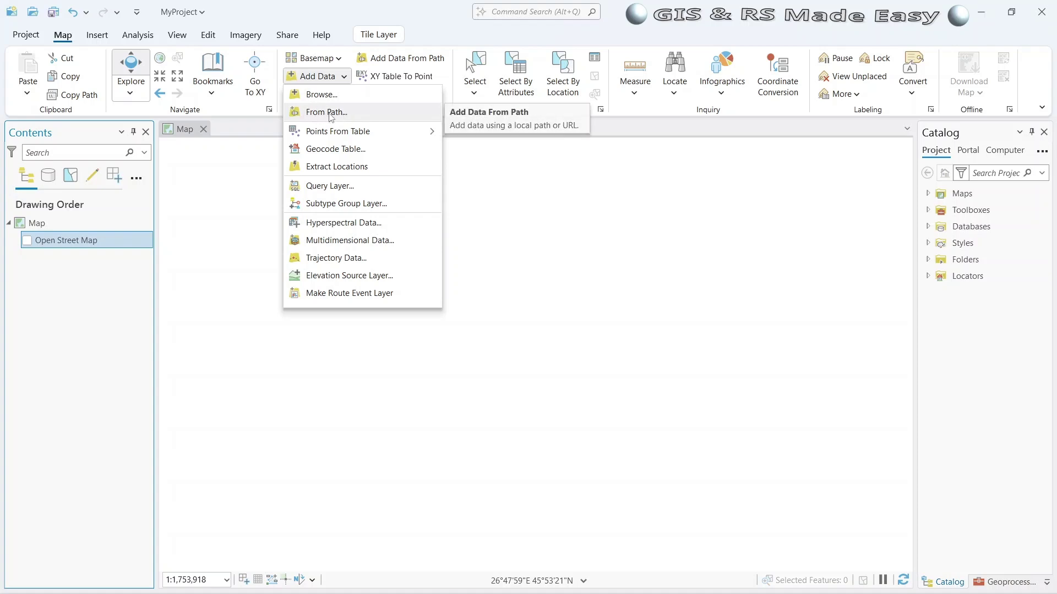
{"action": "left_click", "coordinate": [330, 113]}
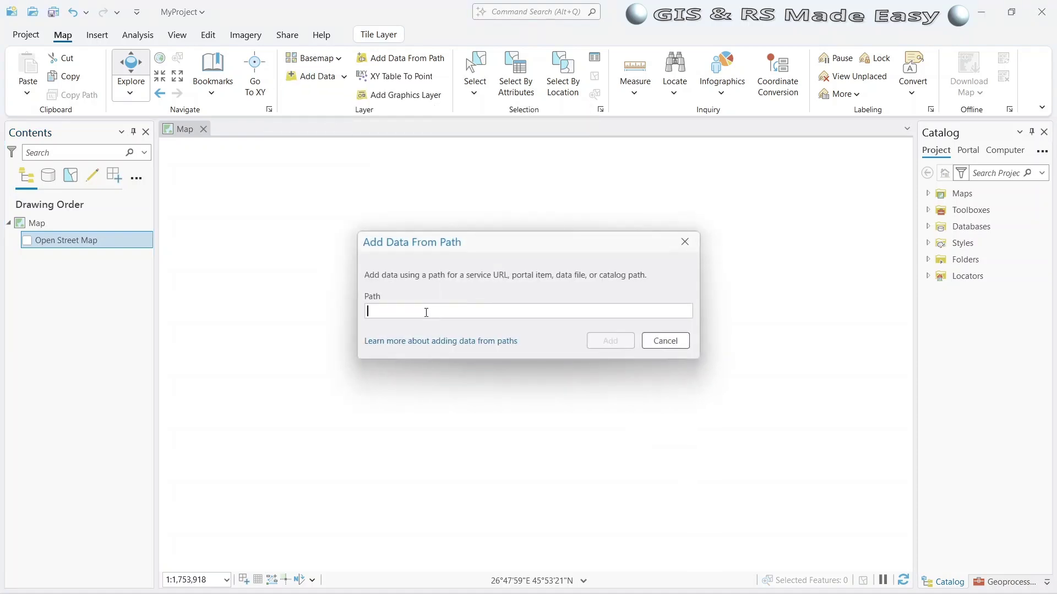
{"action": "type", "text": "https://basemap.nationalmap.gov/arcgis/rest/services/USGSImageryTopo/MapServer/tile/{z}/{y}/{x}"}
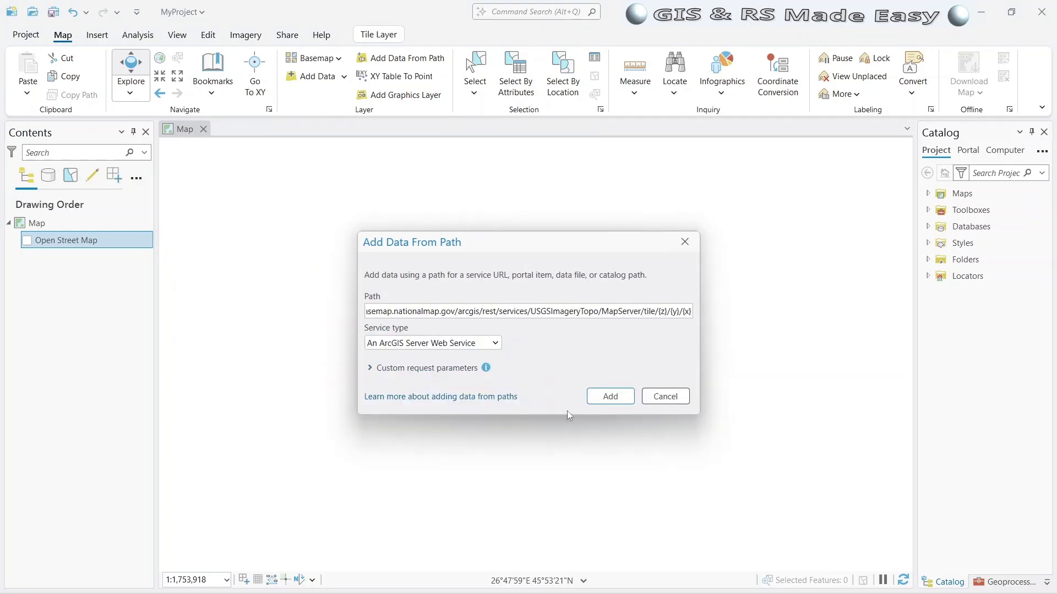
{"action": "left_click", "coordinate": [620, 402]}
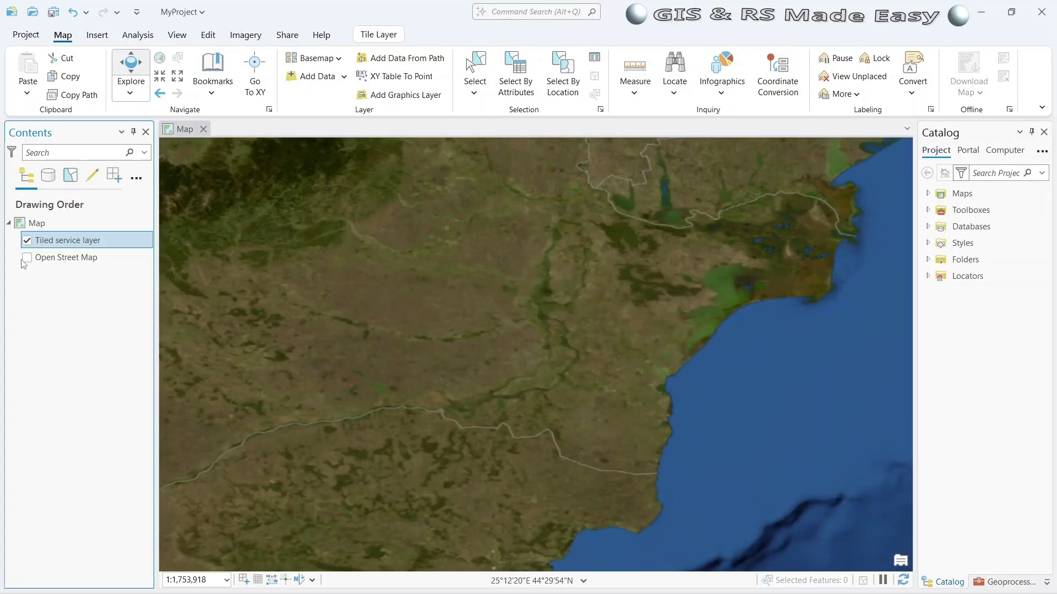
Change the new tiled layer's name to 'USGS Topo' in Layer Properties.
{"action": "double_click", "coordinate": [70, 246]}
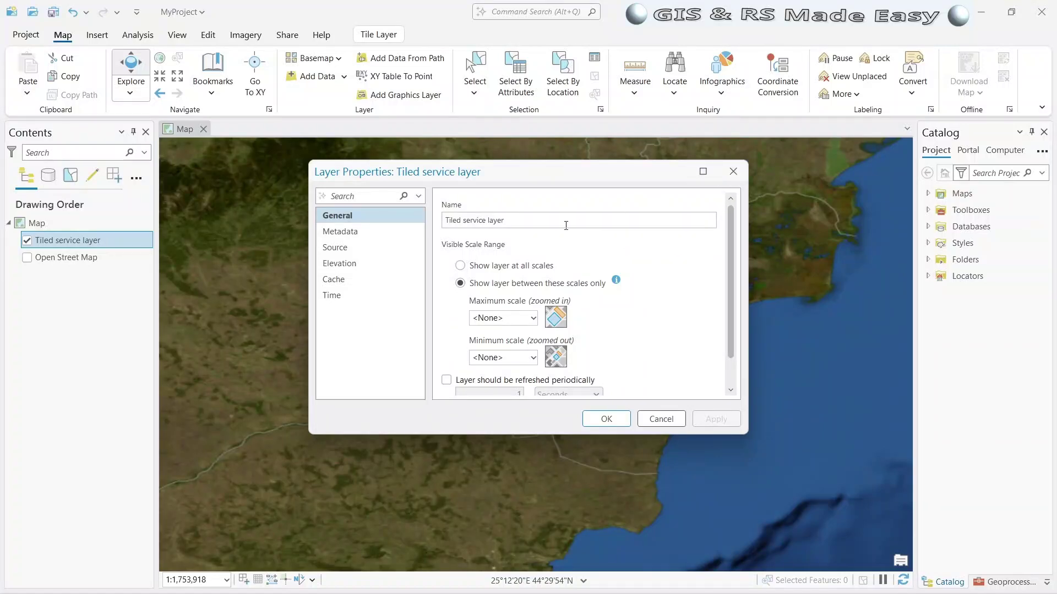
{"action": "left_click", "coordinate": [375, 217]}
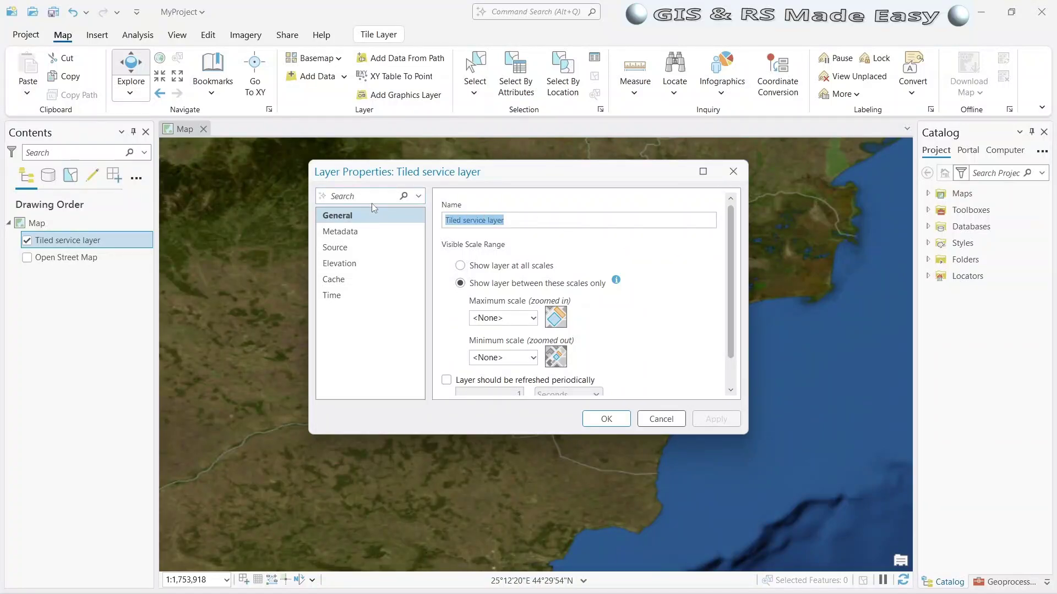
{"action": "type", "text": "USGS Topo"}
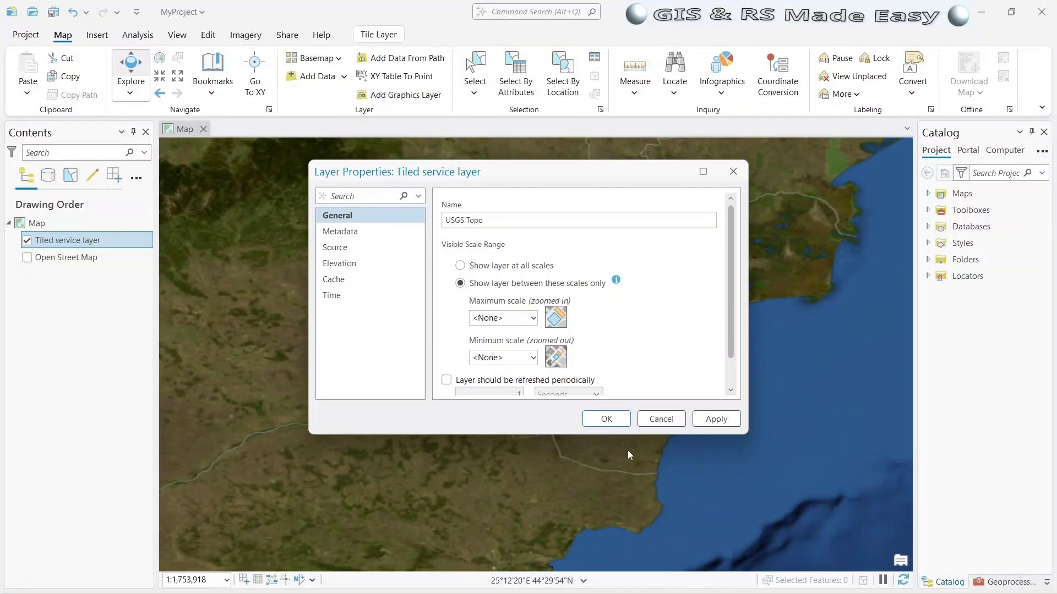
{"action": "left_click", "coordinate": [607, 418]}
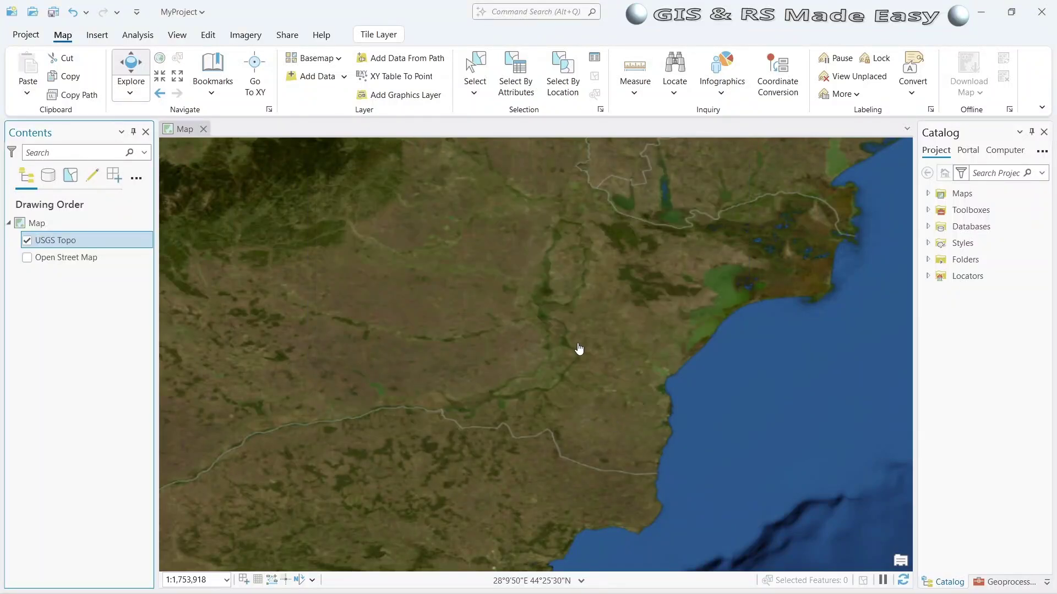
Zoom and pan the imagery across Romania, Austria, Croatia and Hungary.
{"action": "scroll", "coordinate": [570, 325], "scroll_direction": "down", "scroll_amount": 3}
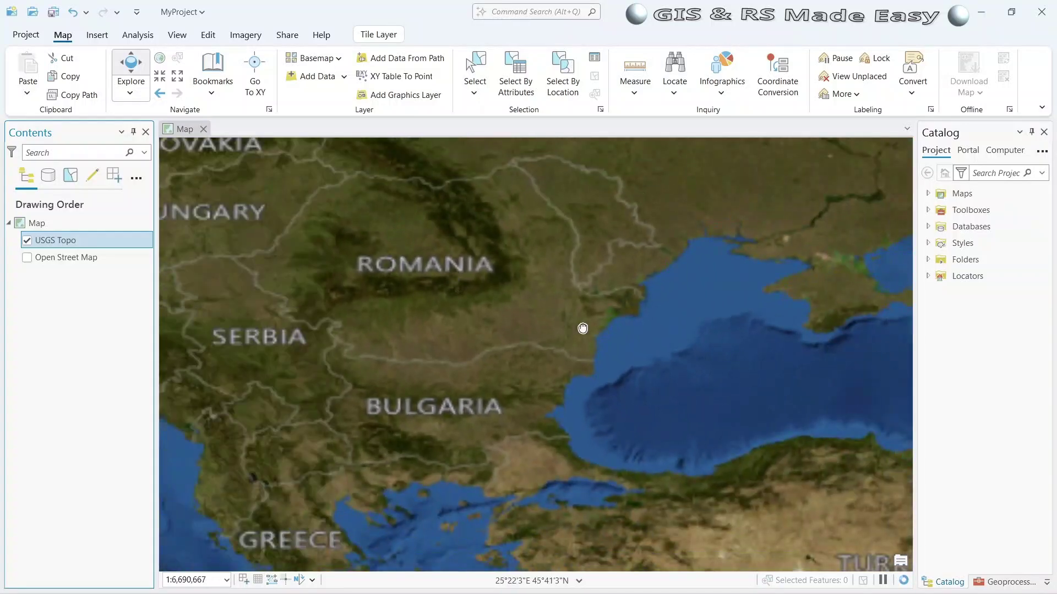
{"action": "left_click_drag", "start_coordinate": [567, 320], "coordinate": [774, 429]}
{"action": "scroll", "coordinate": [731, 406], "scroll_direction": "down", "scroll_amount": 2}
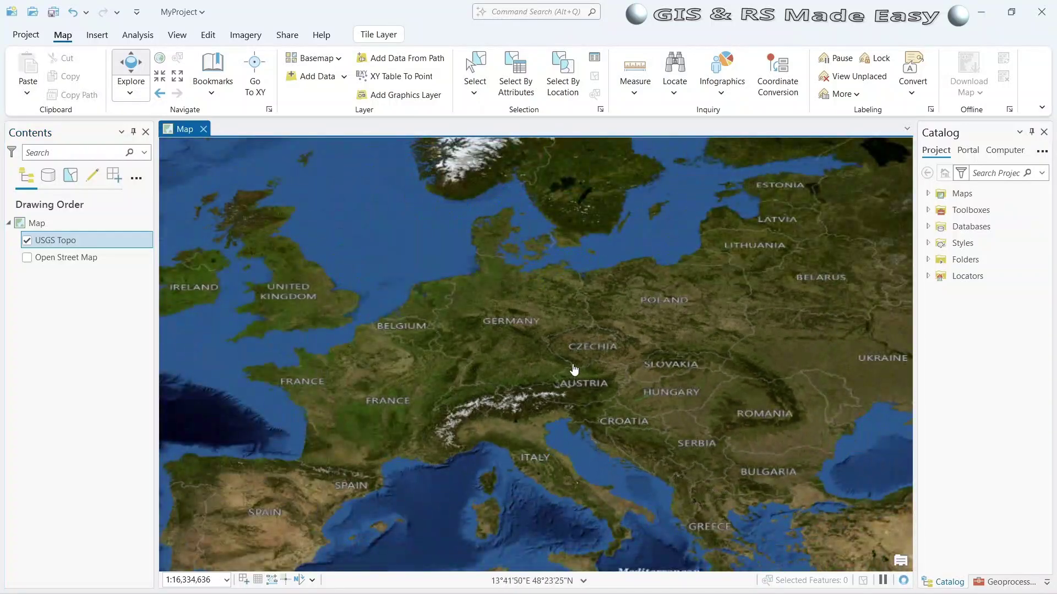
{"action": "scroll", "coordinate": [493, 342], "scroll_direction": "up", "scroll_amount": 3}
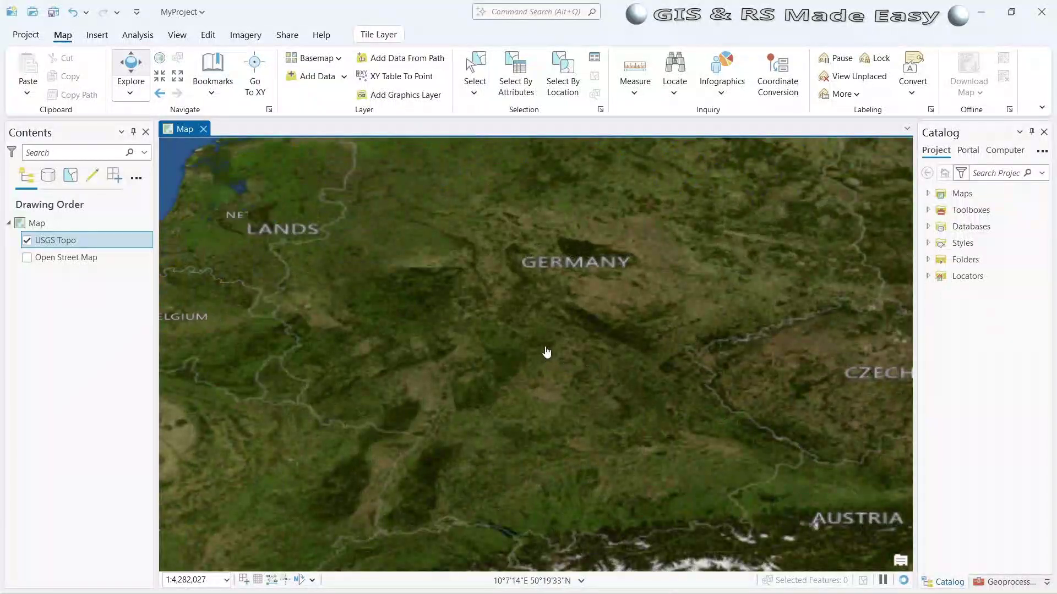
{"action": "mouse_move", "coordinate": [552, 368]}
{"action": "left_mouse_down"}
{"action": "mouse_move", "coordinate": [487, 281]}
{"action": "mouse_move", "coordinate": [341, 275]}
{"action": "left_mouse_up"}
{"action": "left_click_drag", "start_coordinate": [516, 345], "coordinate": [406, 292]}
{"action": "mouse_move", "coordinate": [592, 429]}
{"action": "left_mouse_down"}
{"action": "mouse_move", "coordinate": [502, 337]}
{"action": "mouse_move", "coordinate": [525, 343]}
{"action": "mouse_move", "coordinate": [433, 292]}
{"action": "left_mouse_up"}
Pan past Serbia, Bulgaria and Greece to center on Turkey, then zoom out.
{"action": "left_click_drag", "start_coordinate": [610, 388], "coordinate": [453, 299]}
{"action": "left_click_drag", "start_coordinate": [578, 394], "coordinate": [531, 317]}
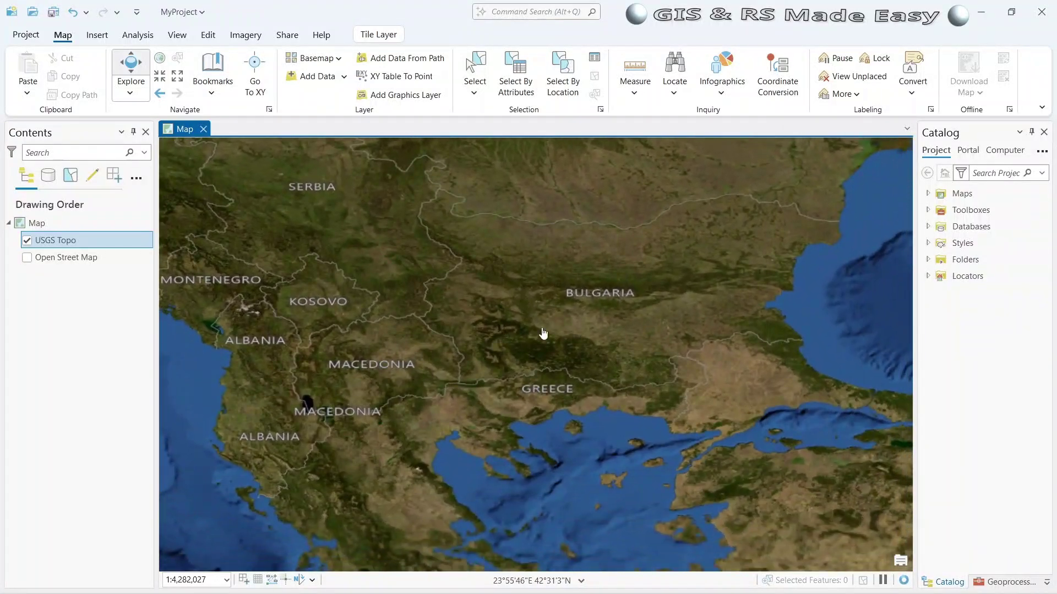
{"action": "left_click_drag", "start_coordinate": [710, 407], "coordinate": [470, 239]}
{"action": "mouse_move", "coordinate": [681, 427]}
{"action": "left_mouse_down"}
{"action": "mouse_move", "coordinate": [670, 372]}
{"action": "mouse_move", "coordinate": [514, 420]}
{"action": "left_mouse_up"}
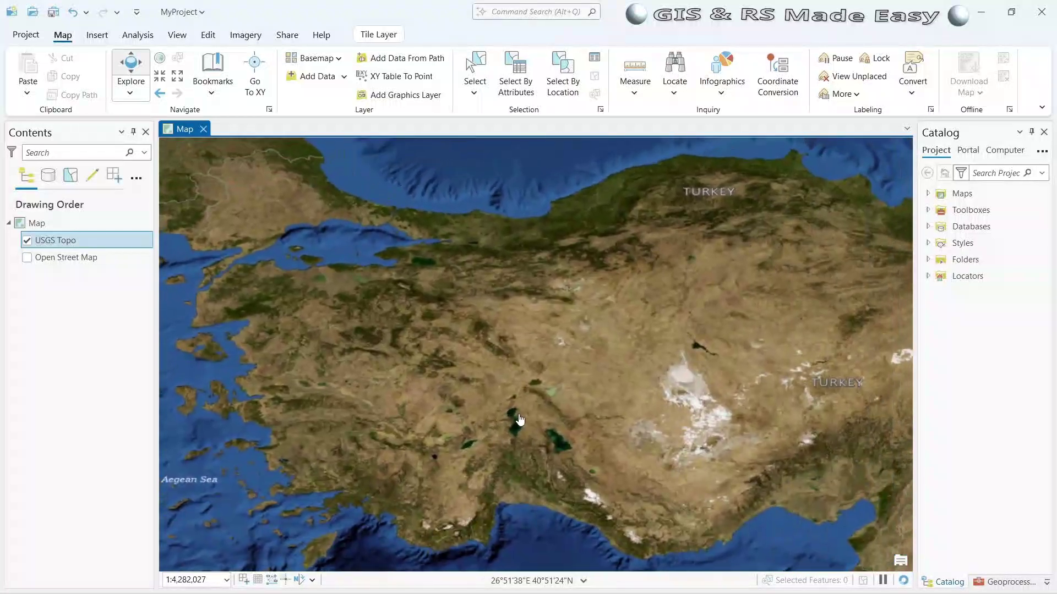
{"action": "left_click_drag", "start_coordinate": [771, 429], "coordinate": [674, 430]}
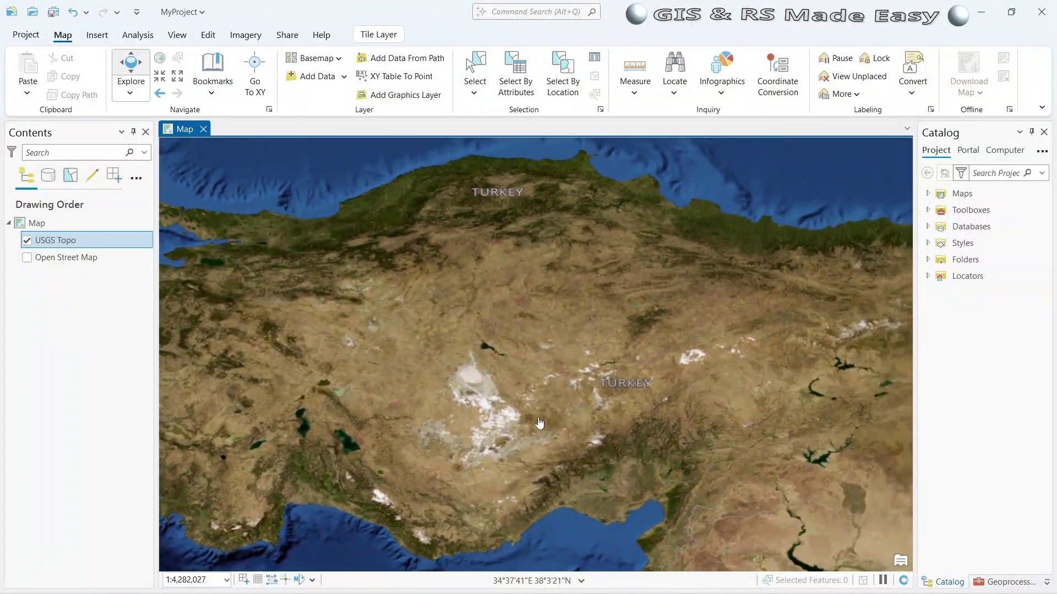
{"action": "scroll", "coordinate": [641, 413], "scroll_direction": "down", "scroll_amount": 2}
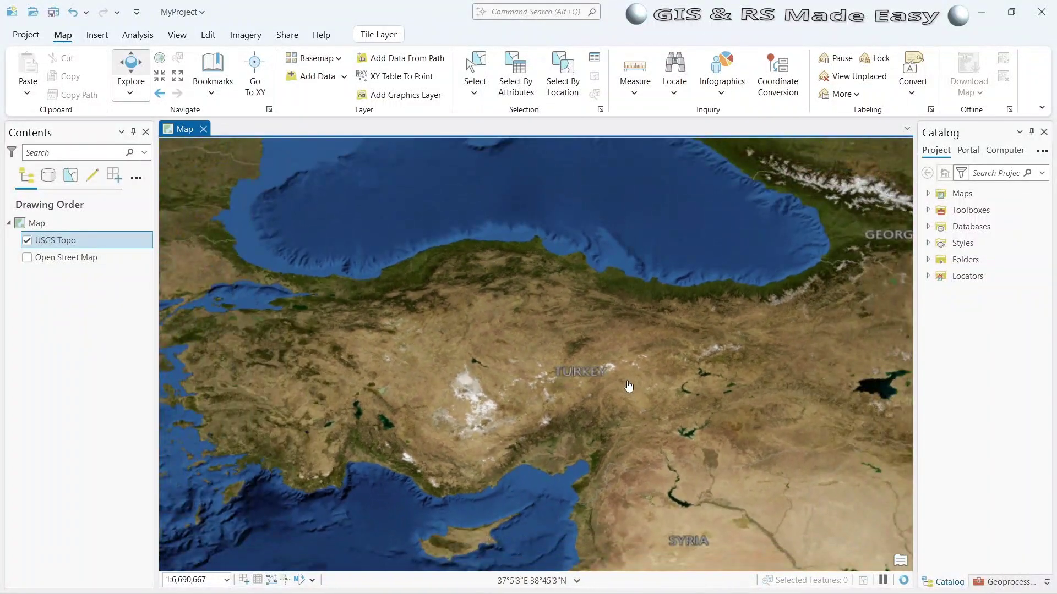